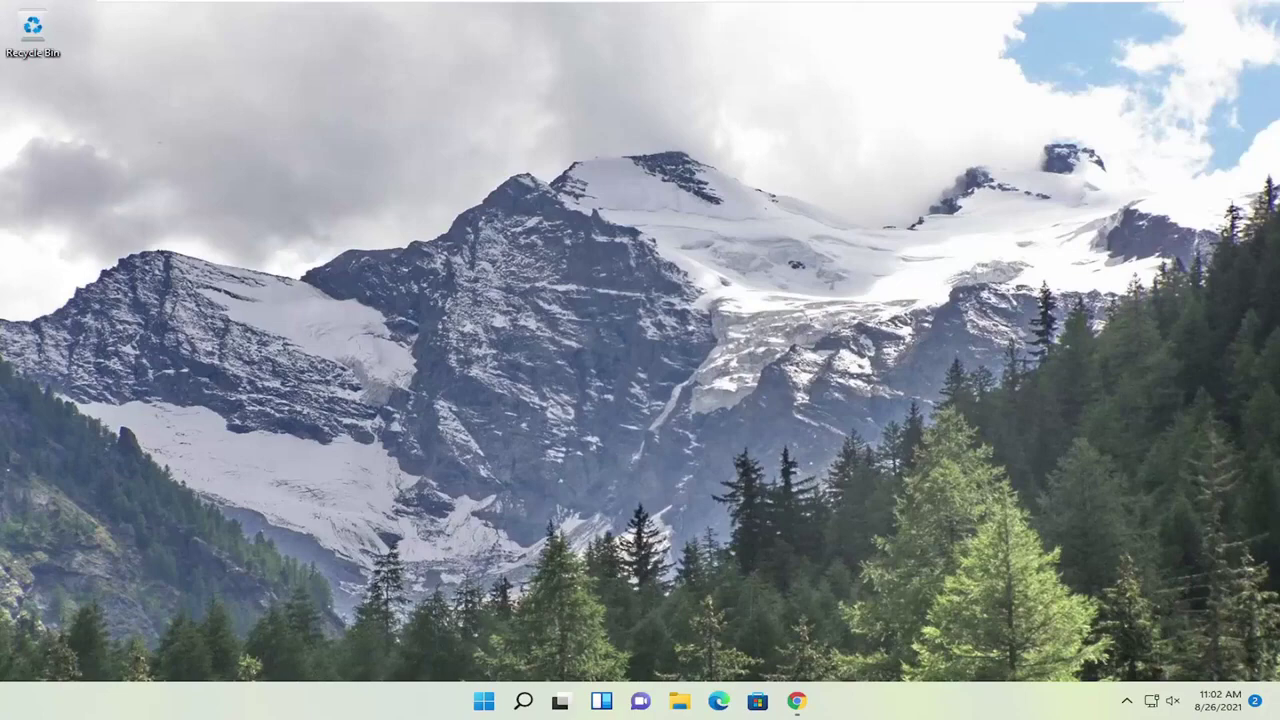
- Open a maximized Chrome window and search for 'directx end user runtime'
right_click(796, 700)
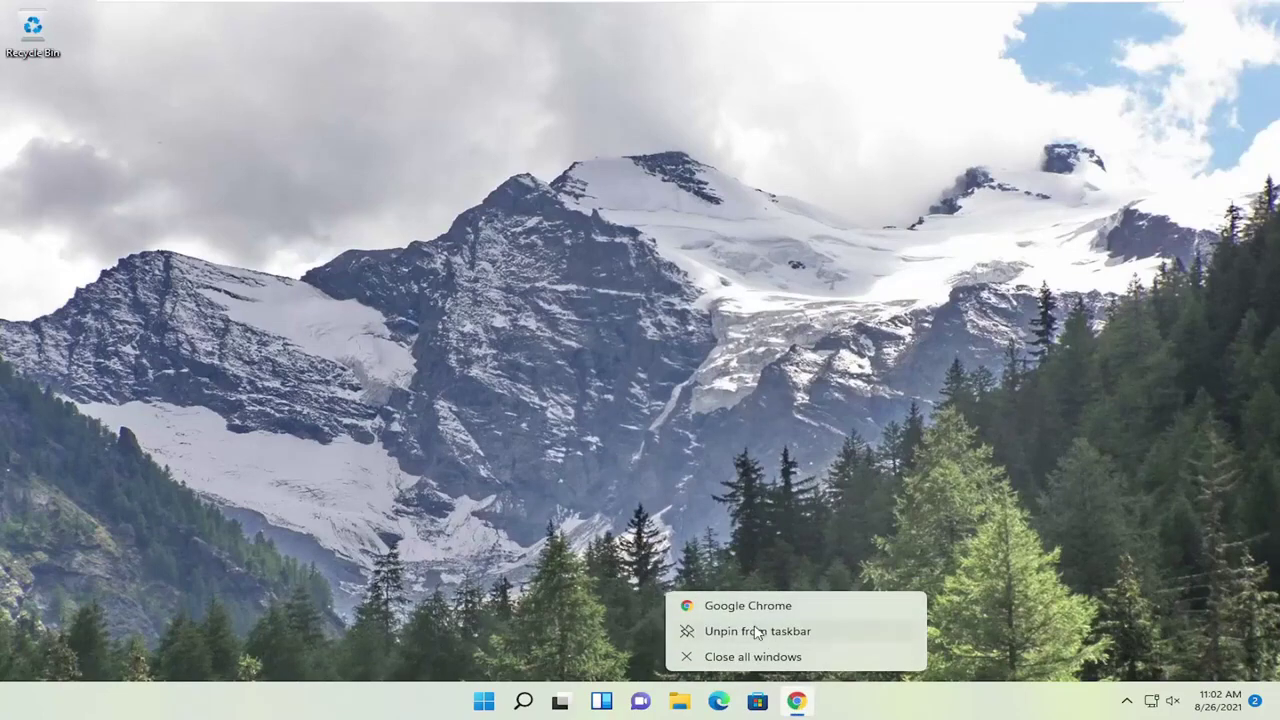
click(744, 605)
click(842, 26)
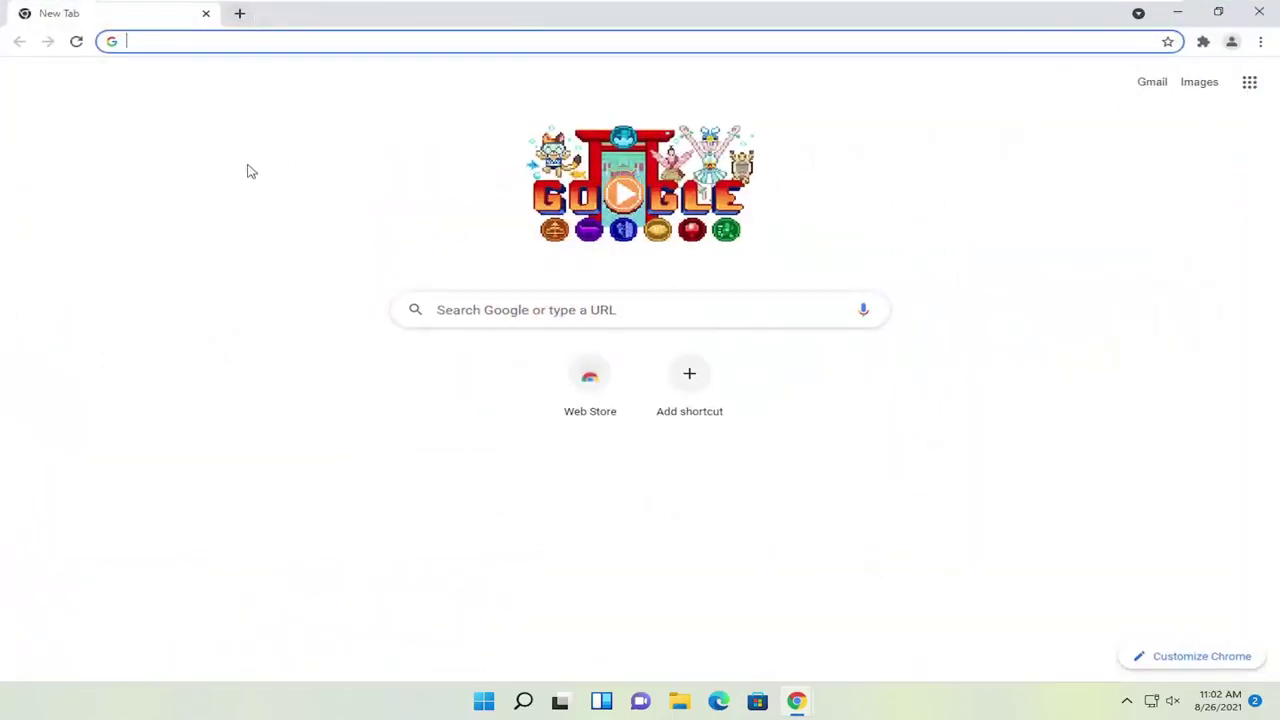
text(directx end )
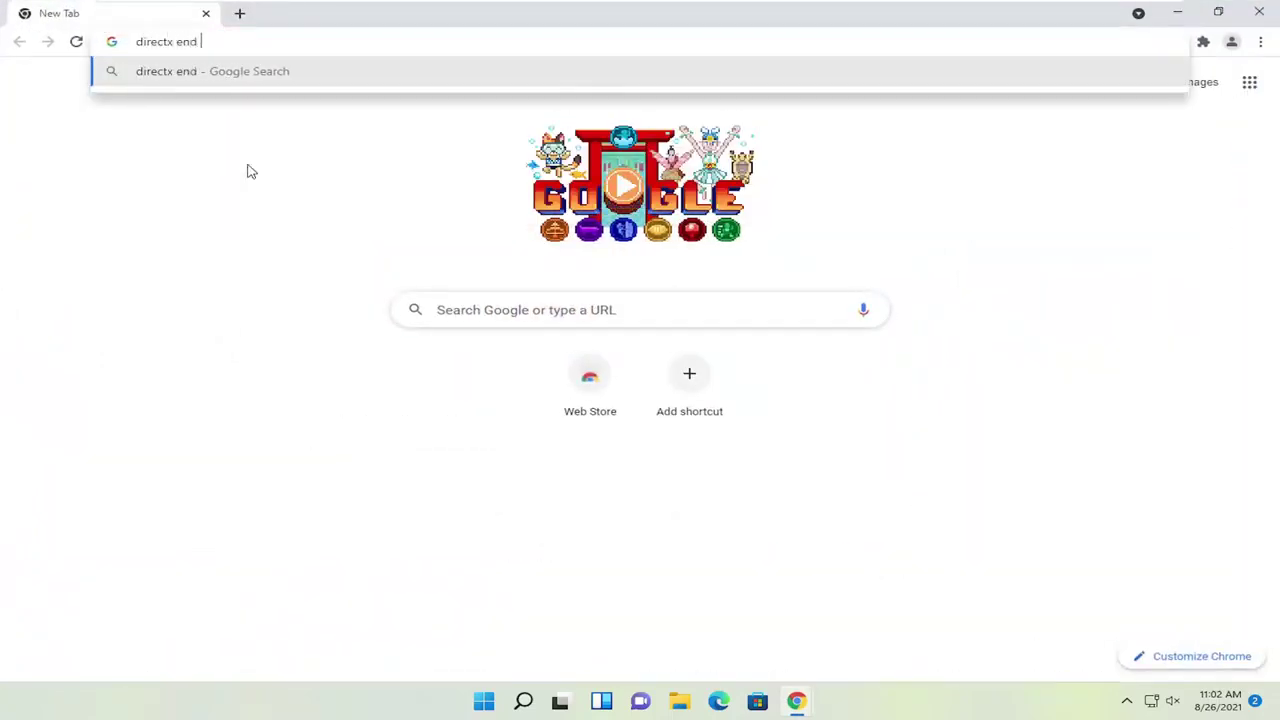
text(user runtim)
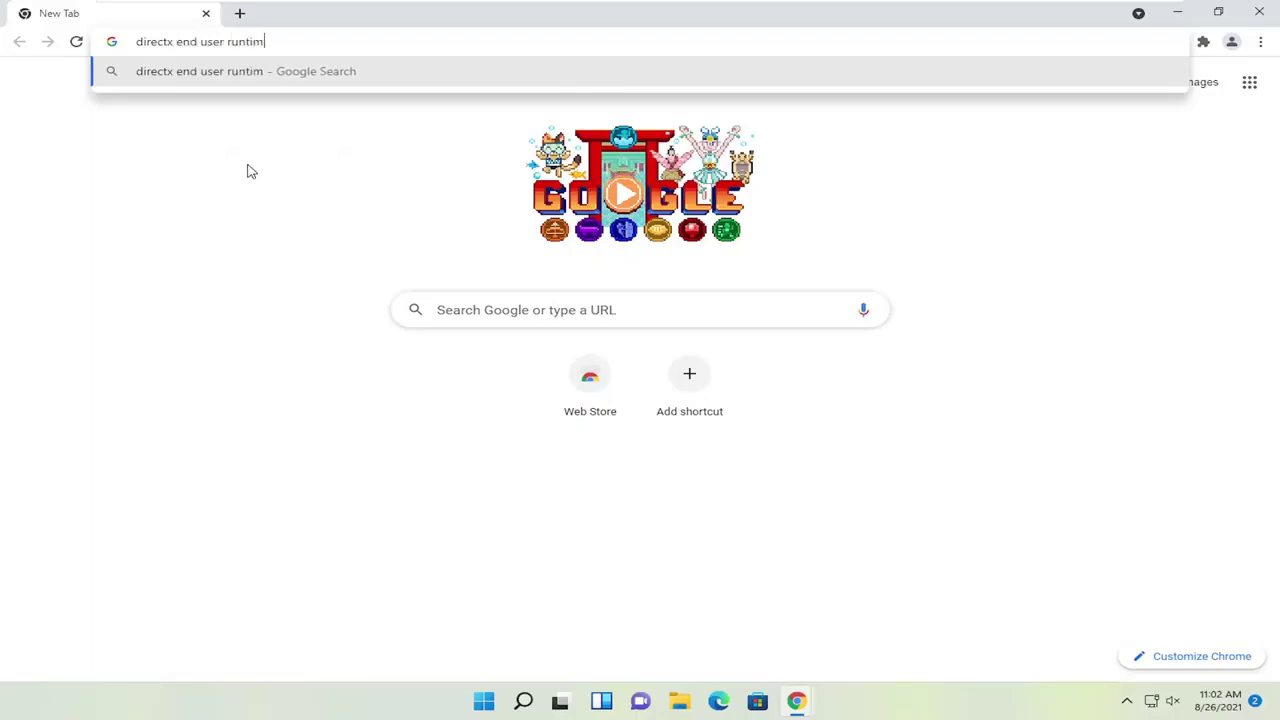
text(e)
key(Return)
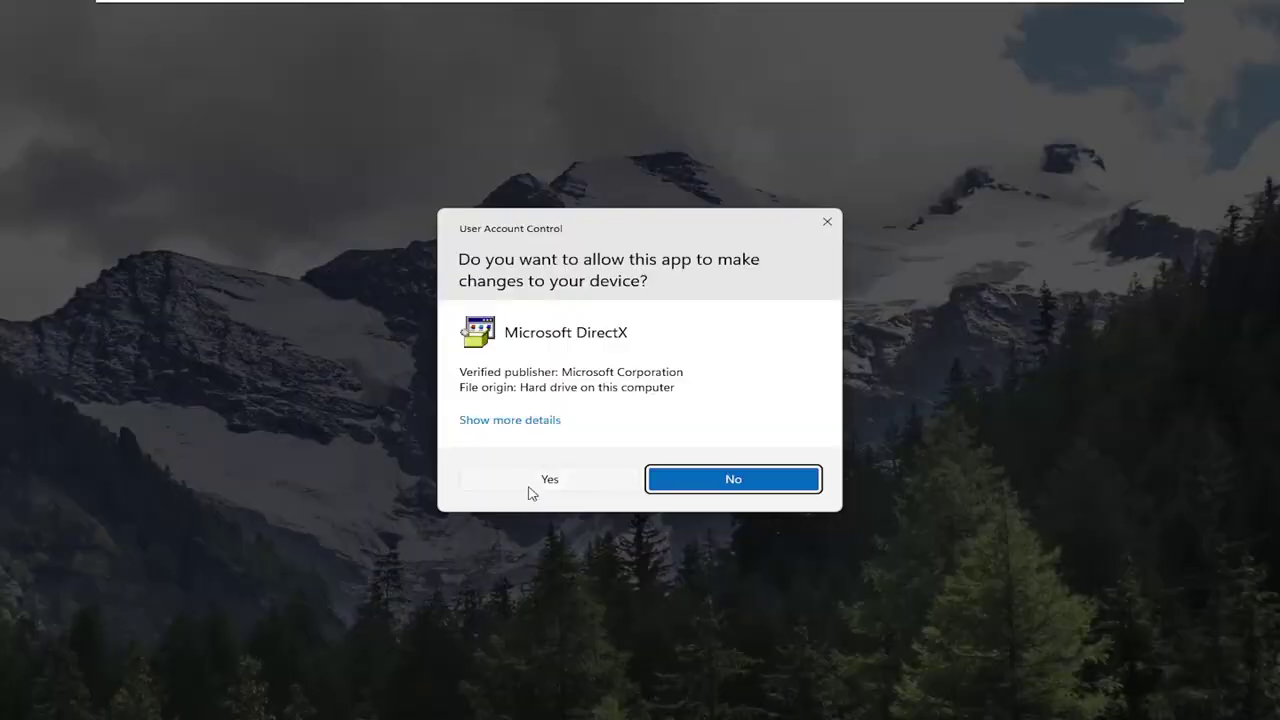
- Allow DirectX to make changes and bring the setup wizard in front of Chrome
click(530, 486)
click(1091, 26)
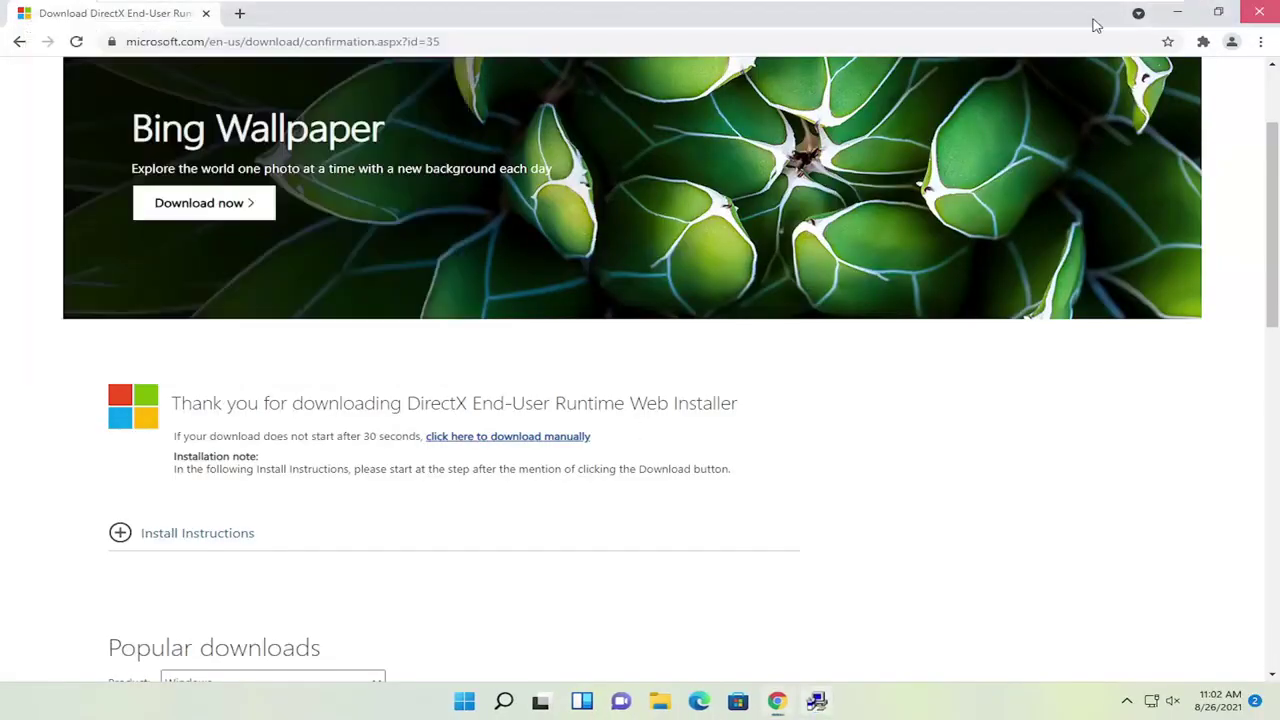
click(1178, 12)
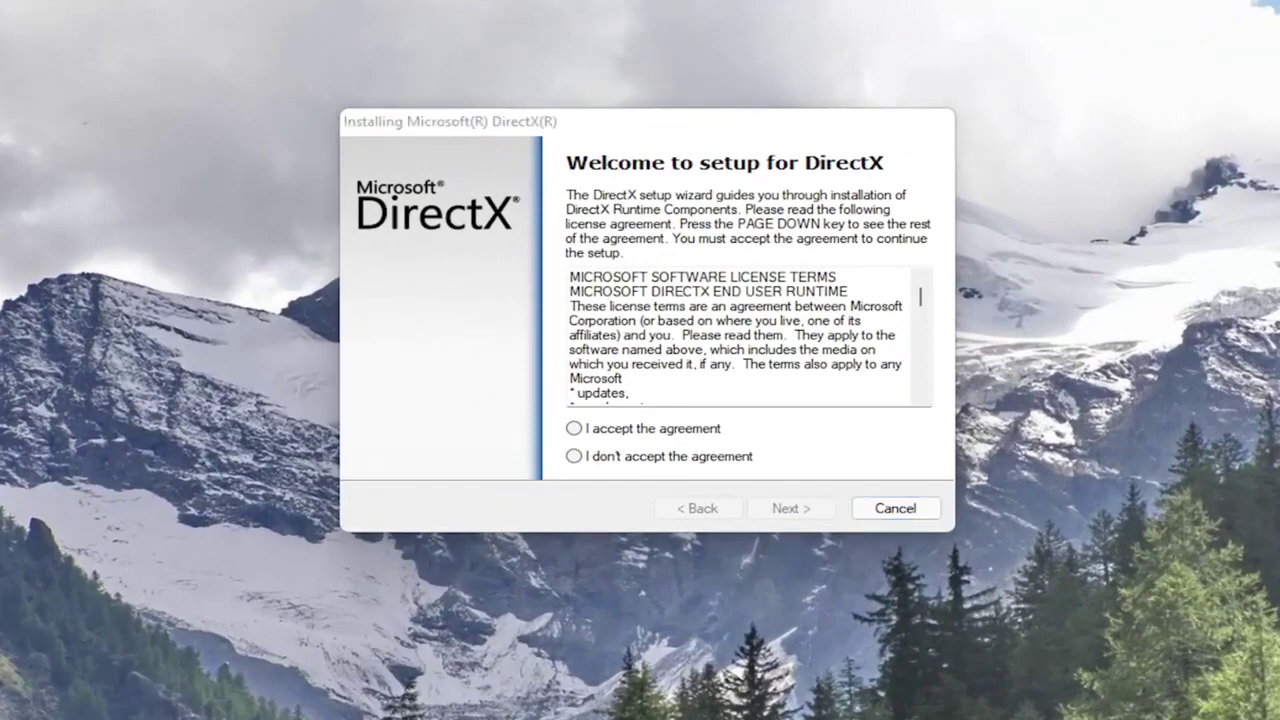
- Accept the license agreement and decline the Bing Bar installation
click(623, 428)
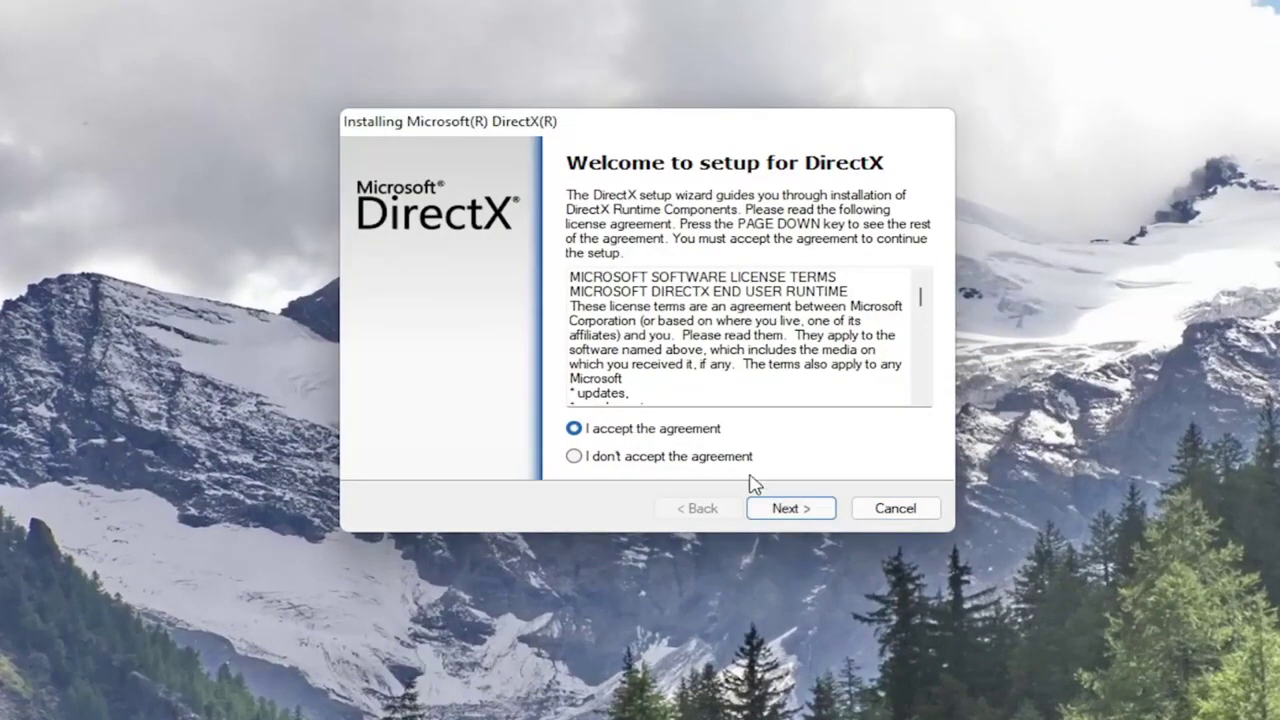
click(787, 510)
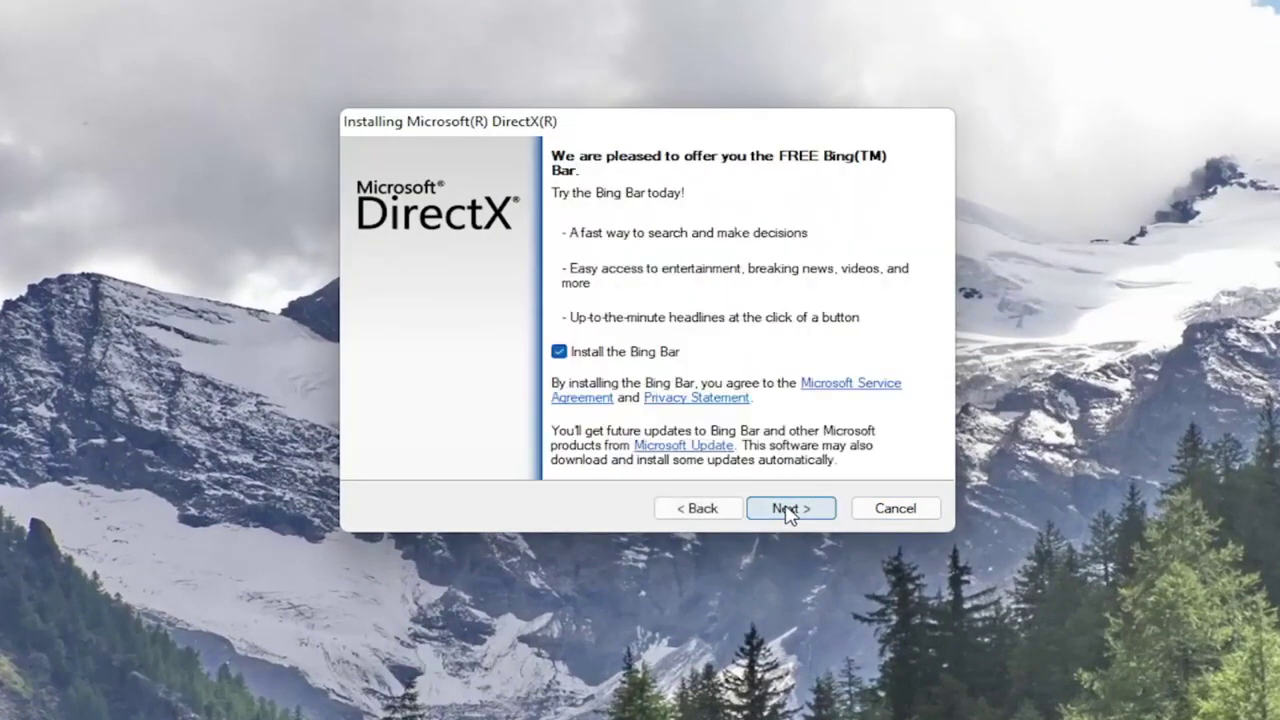
click(573, 357)
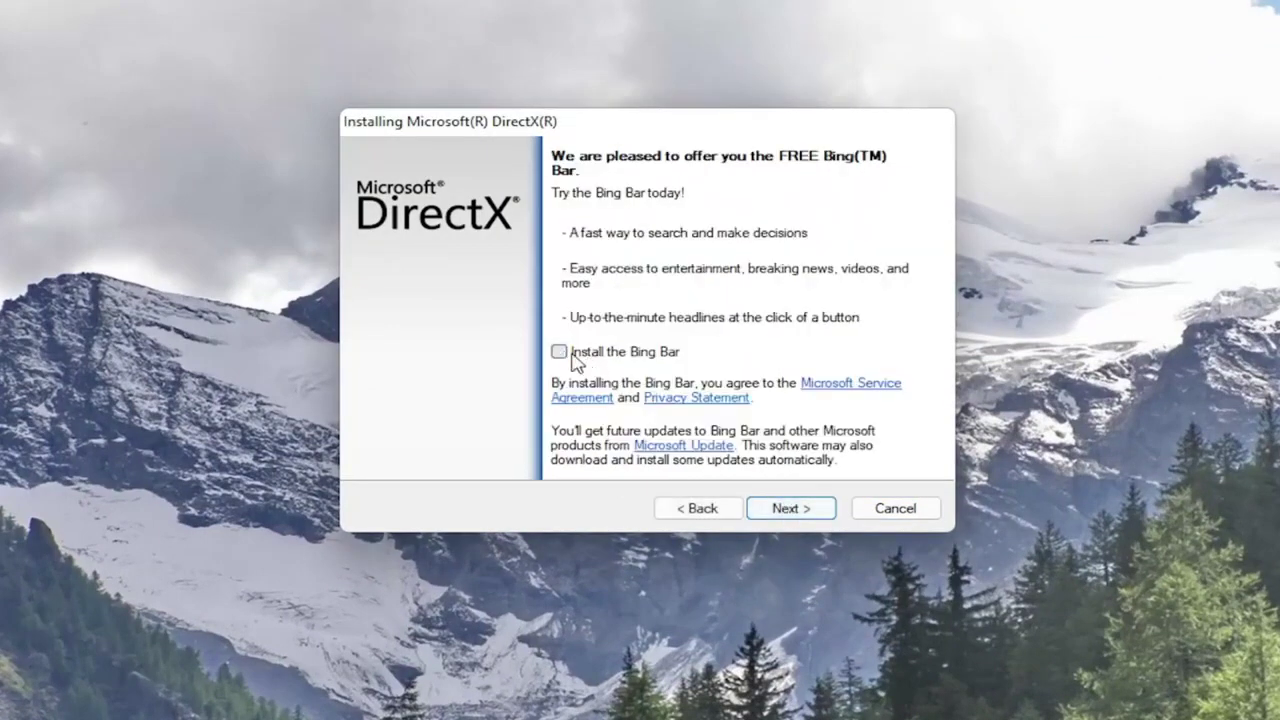
click(790, 510)
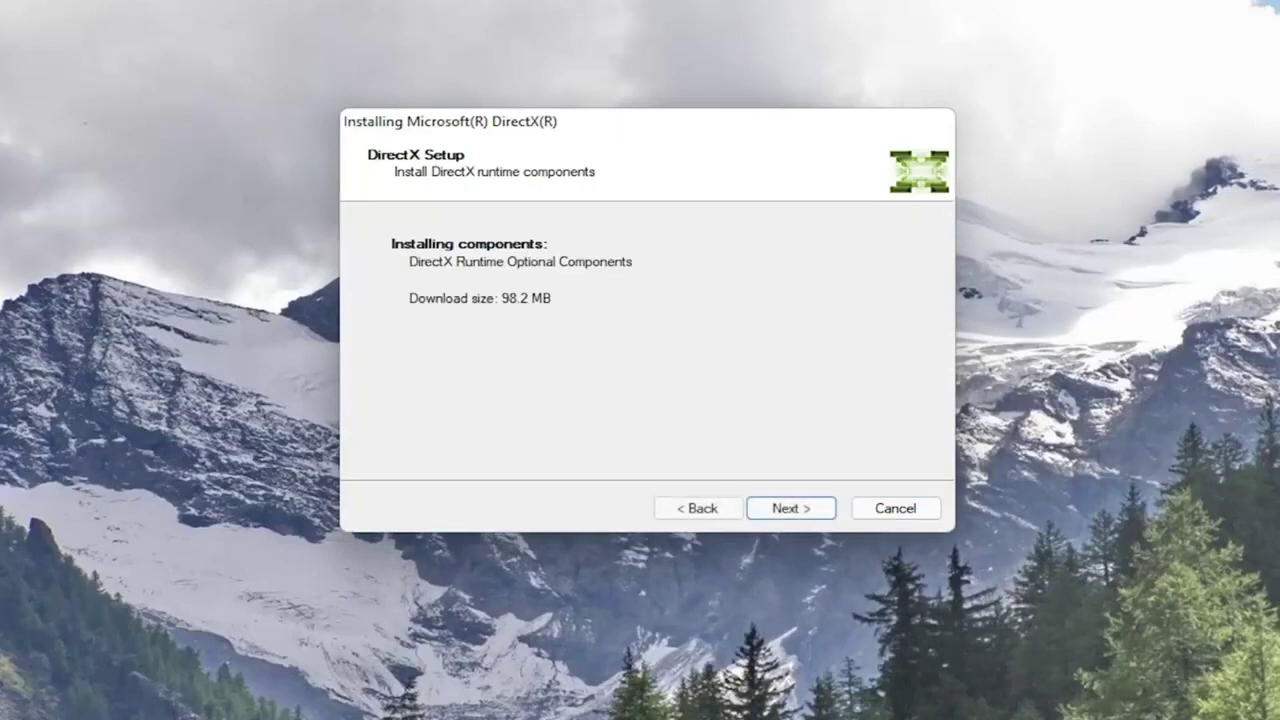
- Start installing the 98.2 MB DirectX Runtime Optional Components
click(788, 508)
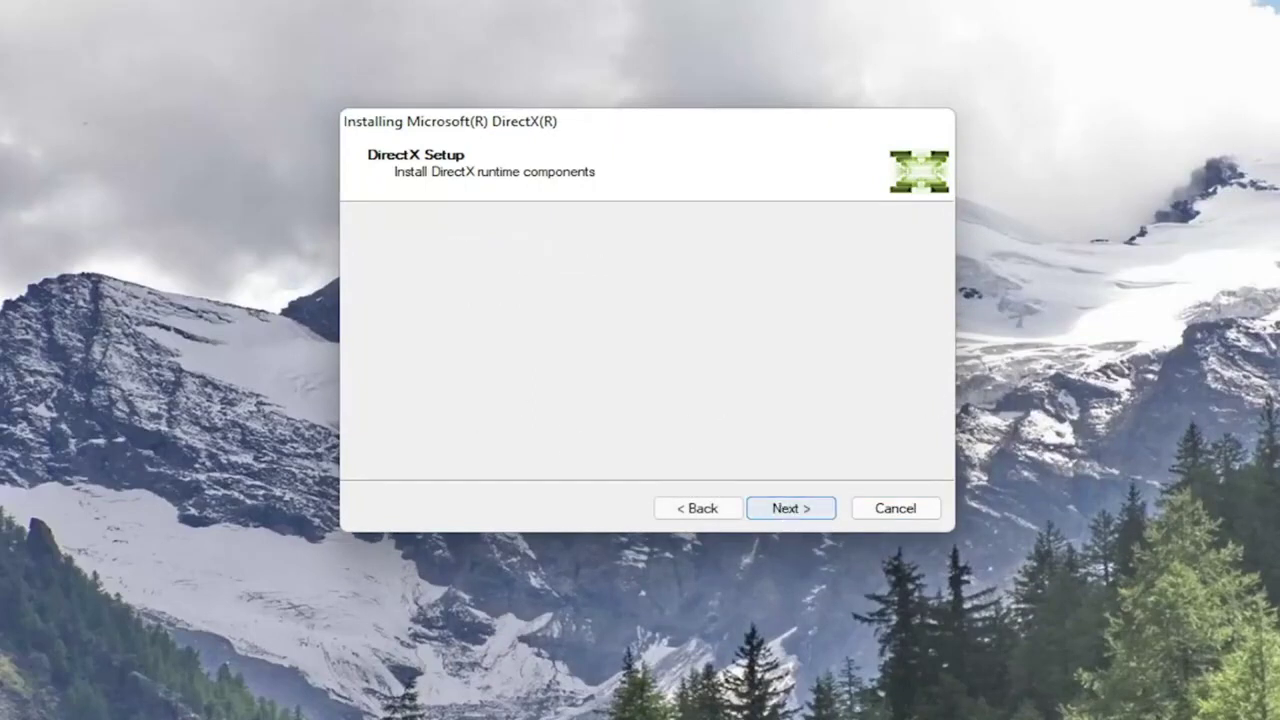